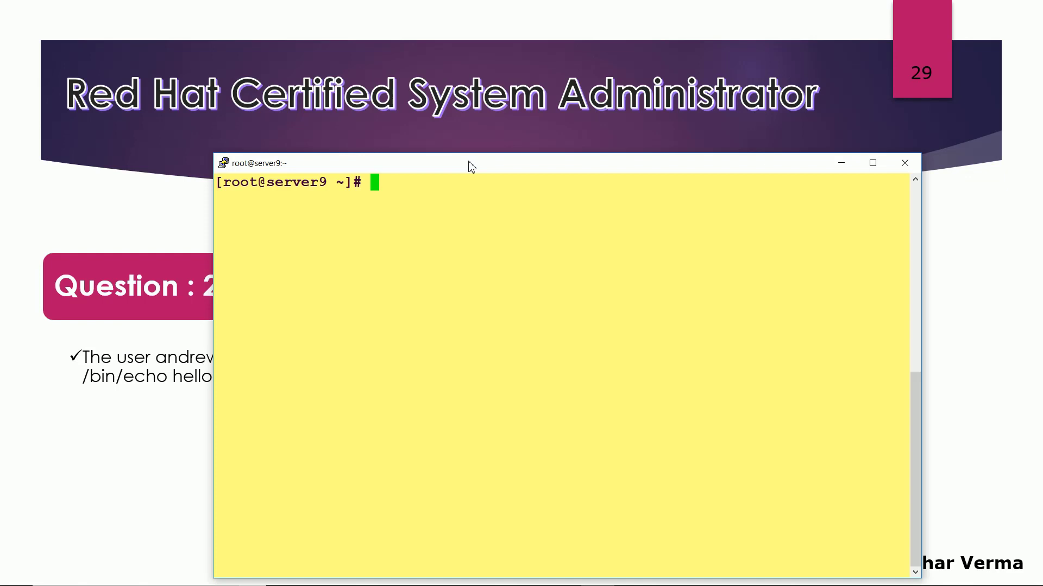
Step: Confirm cronie is already at its latest version and enable the crond service on server9
drag(470, 166, 434, 154)
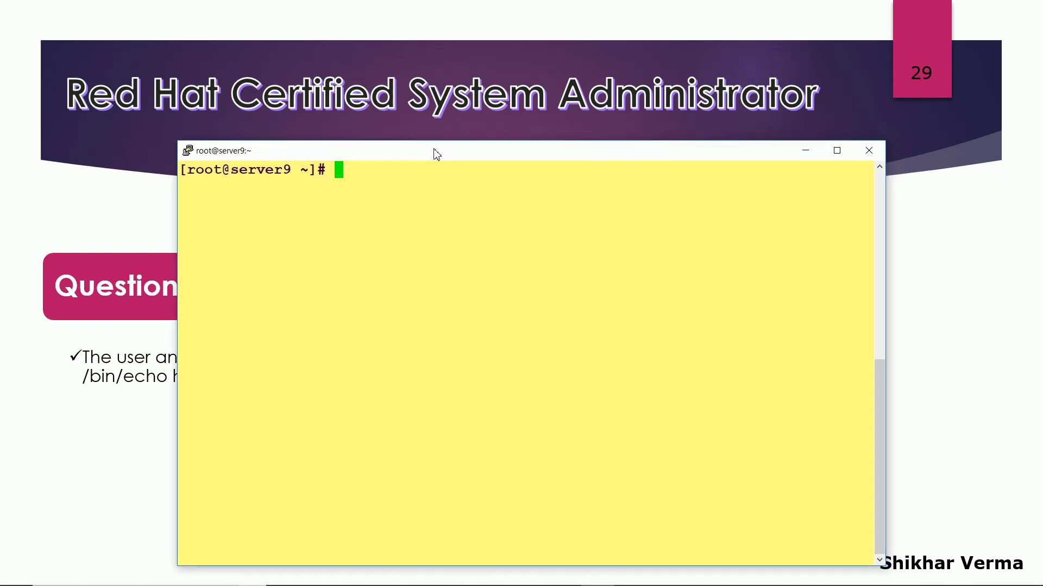
text(yum ins)
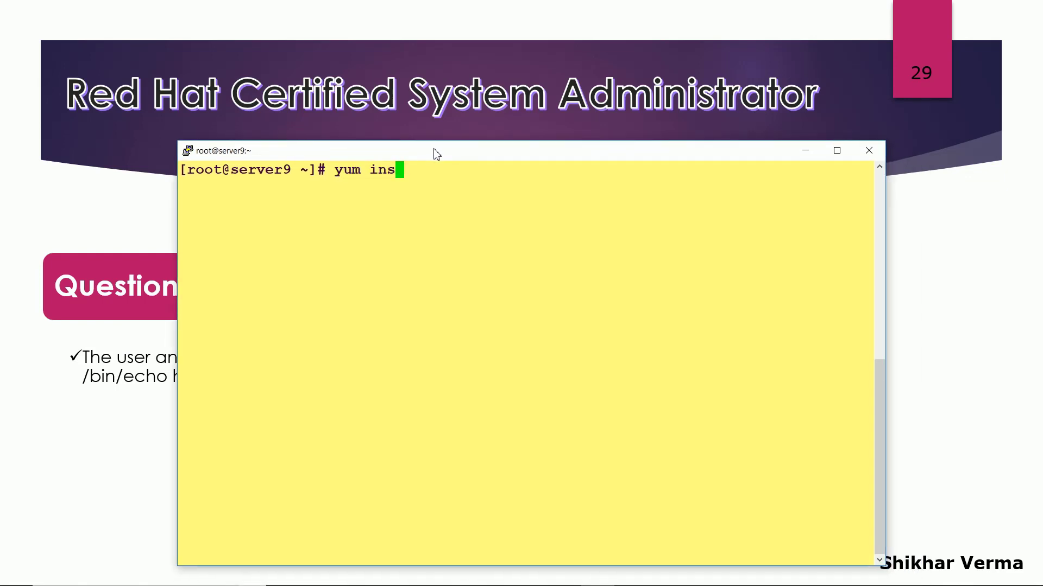
text(tall cr)
text(onie)
key(Return)
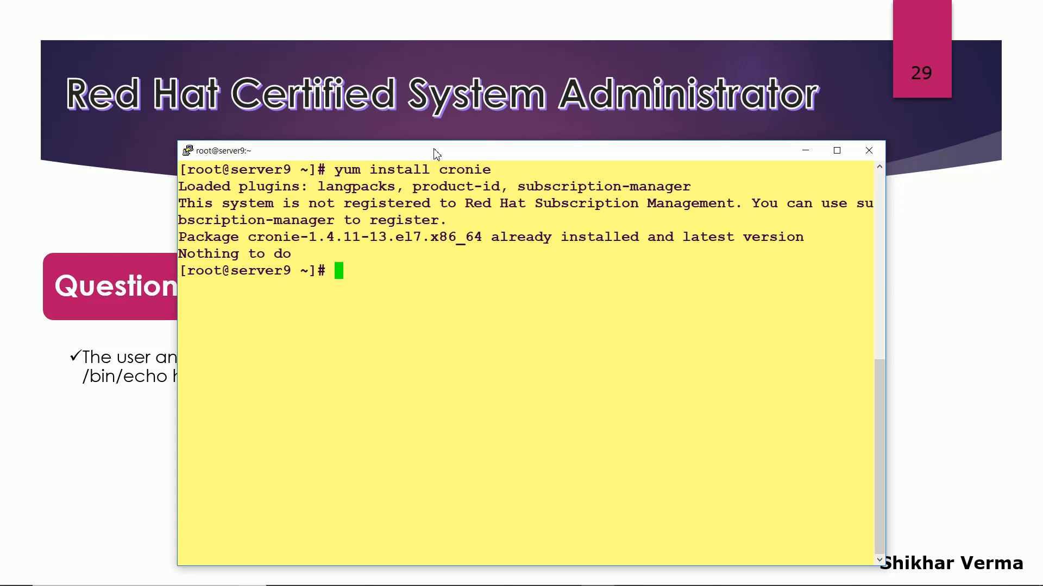
text(syste)
text(mctl en)
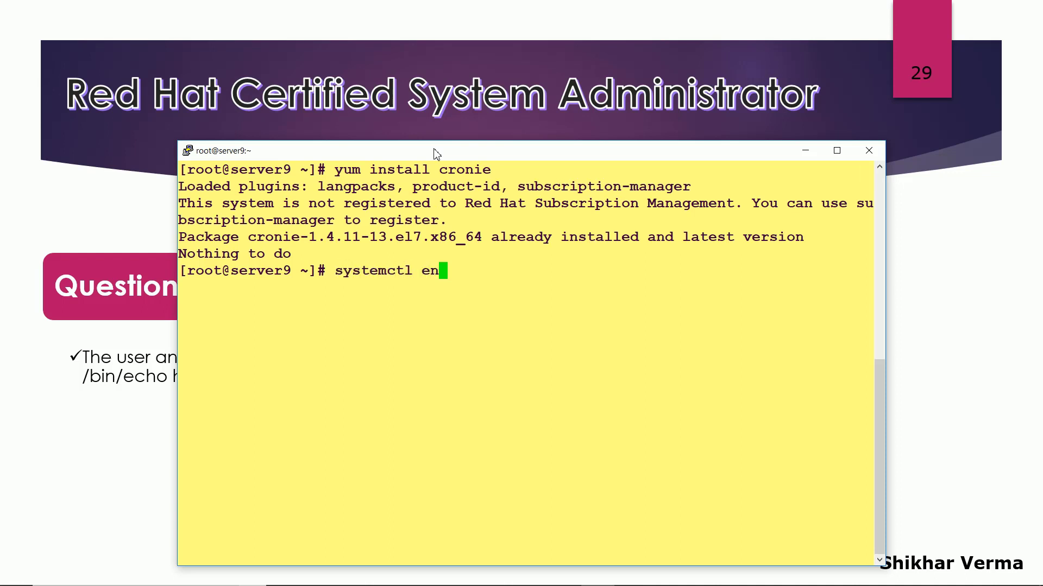
text(able )
text(crond)
key(Return)
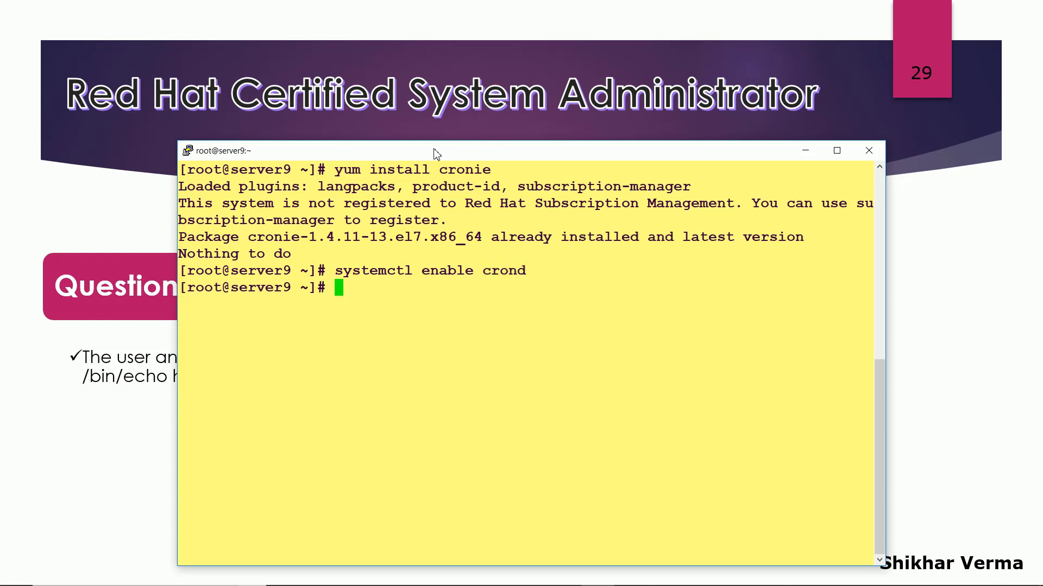
key(Return)
key(Return)
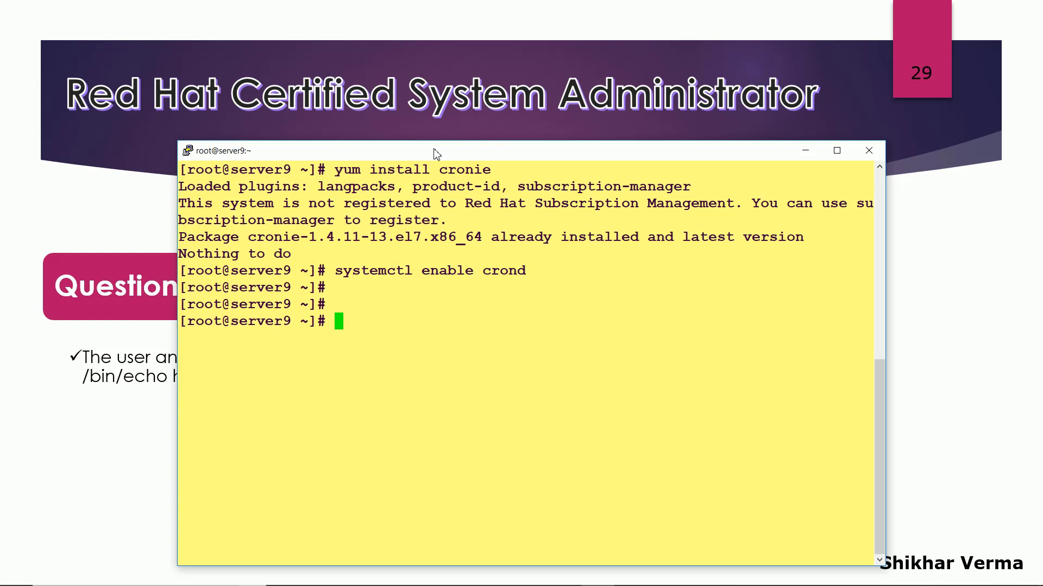
Step: Clear the screen and verify user andrew exists with uid and gid 1111
key(ctrl+l)
text(cro)
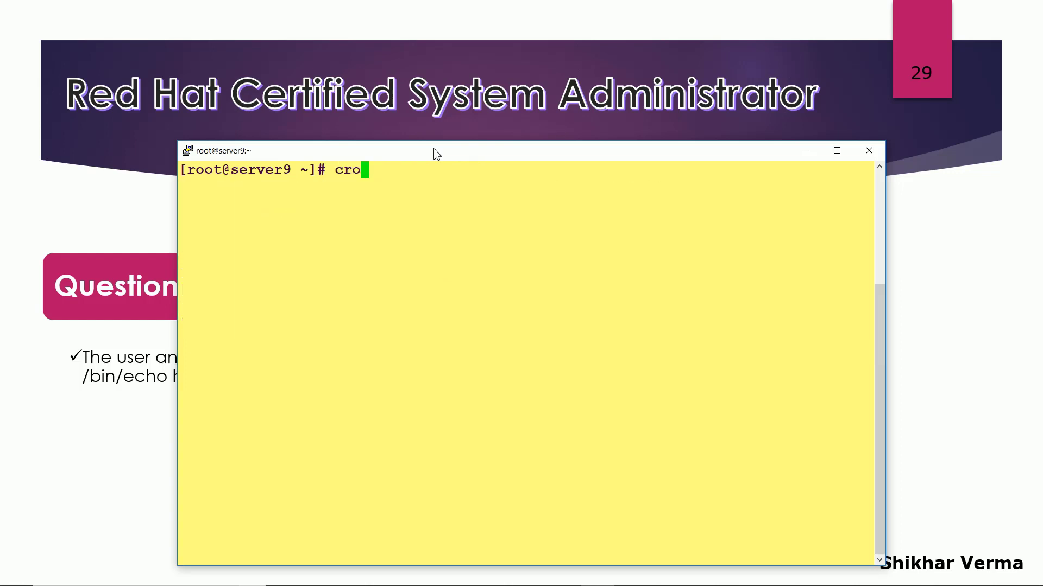
text(ntab -e)
text(u)
key(BackSpace)
key(BackSpace)
key(BackSpace)
key(BackSpace)
key(BackSpace)
text(id and)
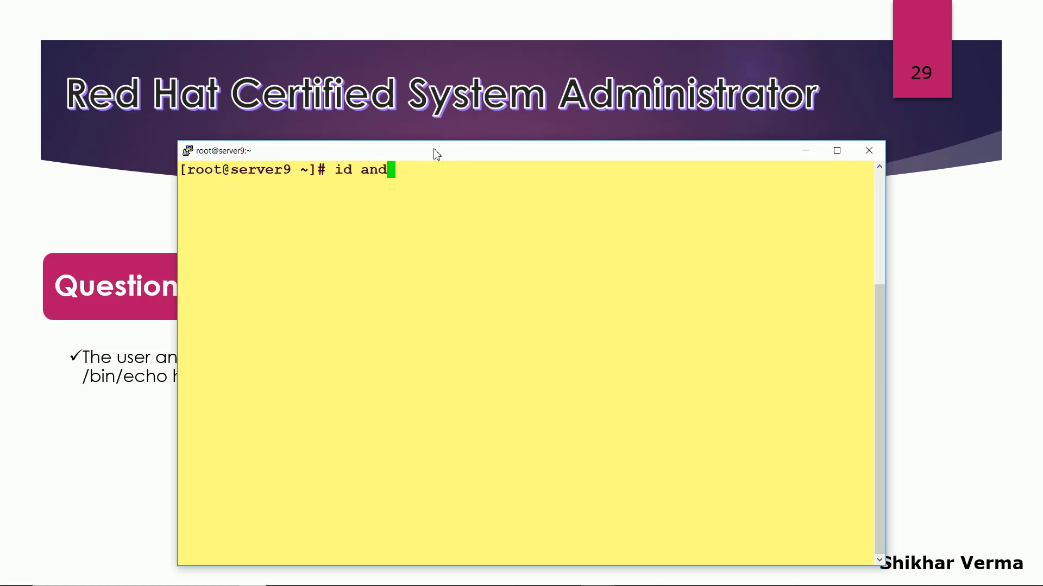
text(rew)
key(Return)
key(Return)
key(Return)
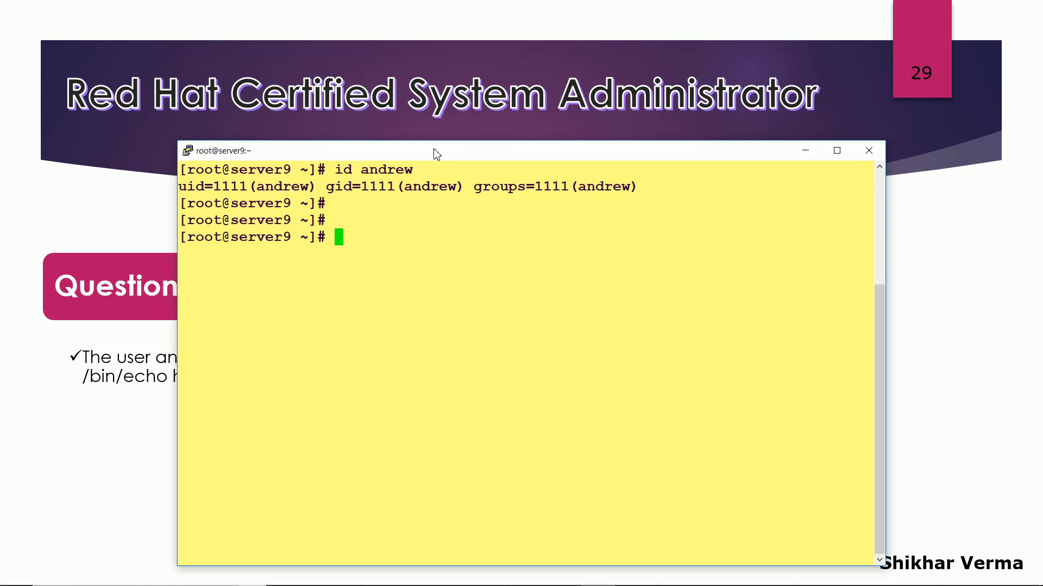
text(cront)
text(ab -)
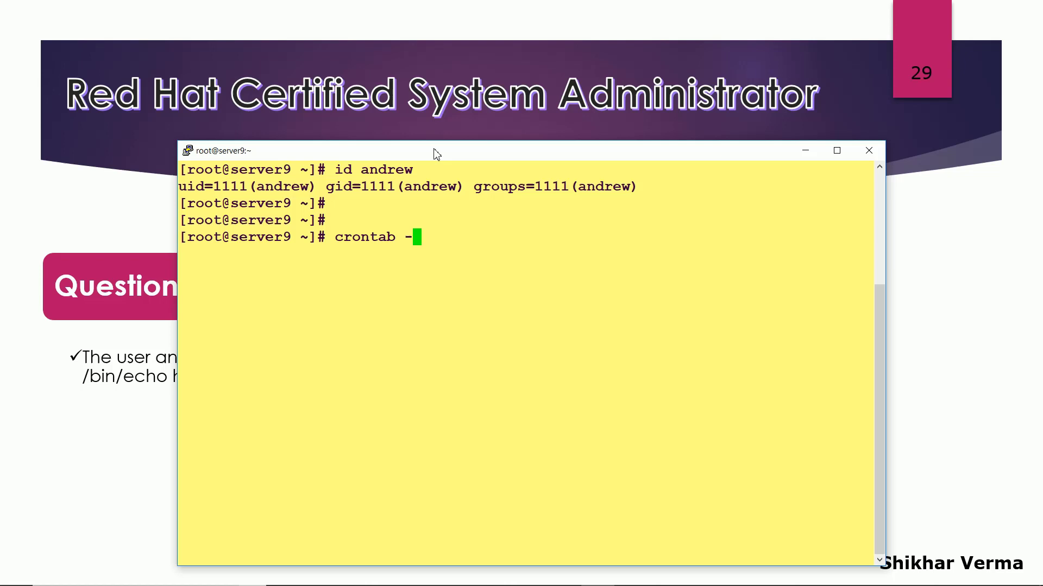
text(eu a)
text(ndrew)
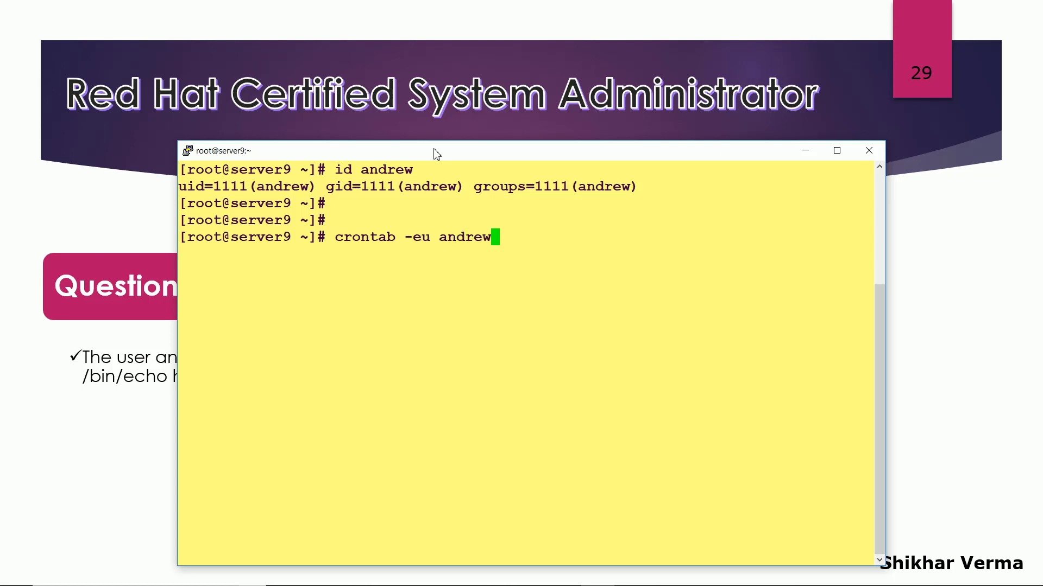
Step: Enter the job line '30 14 * * * /bin/echo hello' into andrew's crontab in vi
key(Return)
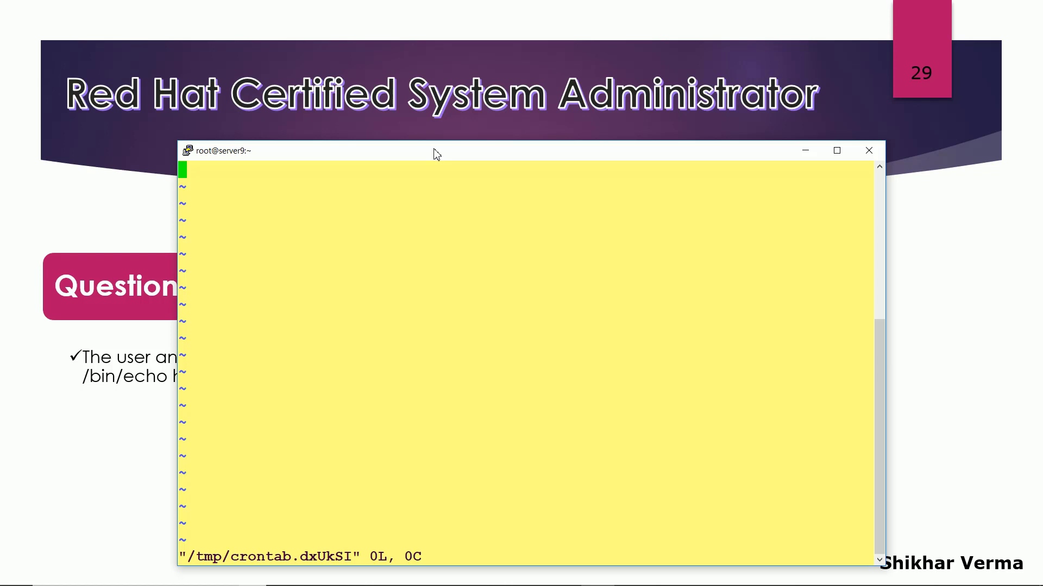
key(i)
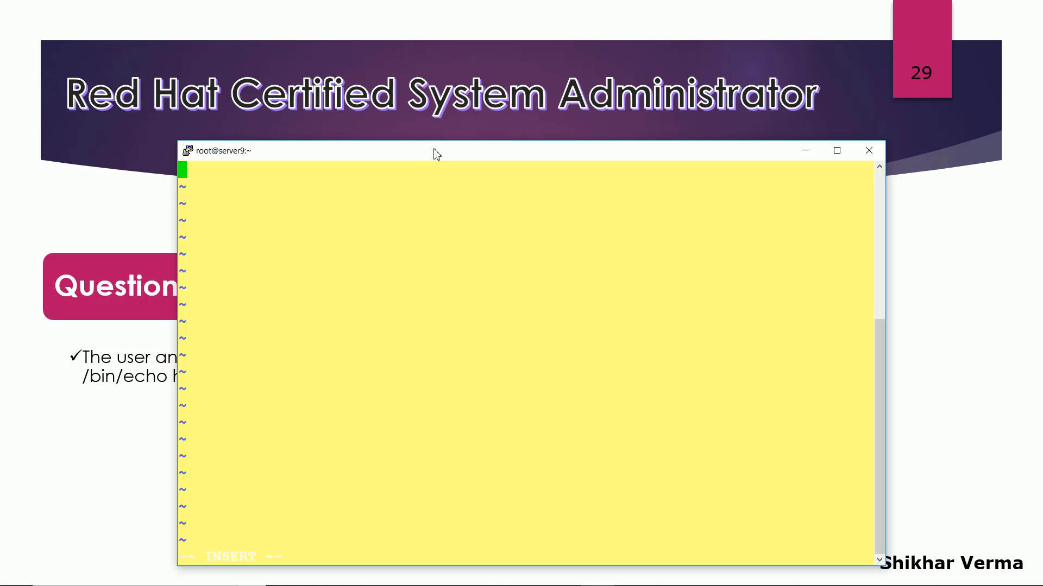
text(3)
text(0 14 * )
text(* *)
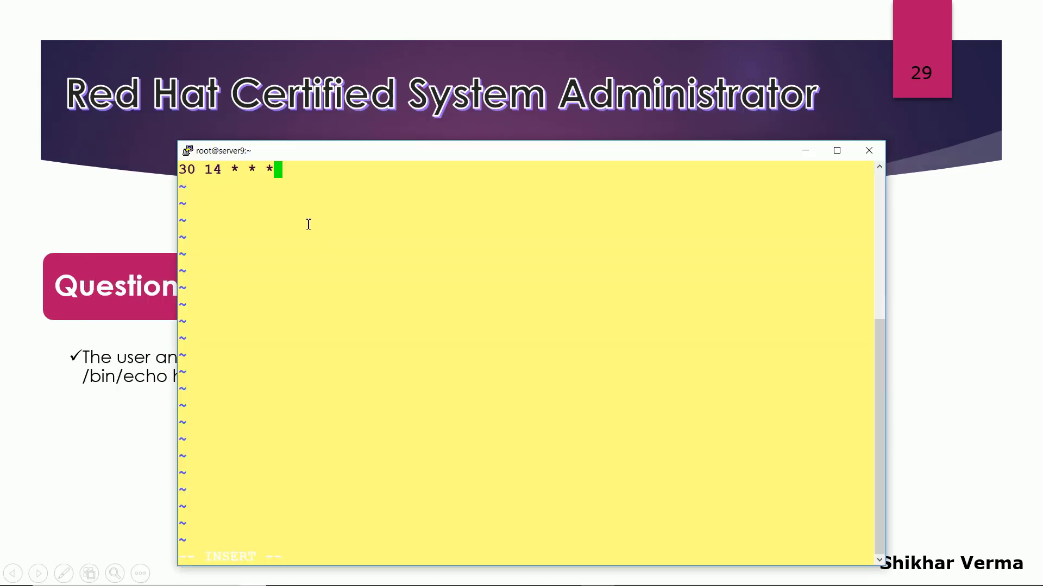
text( /bin/)
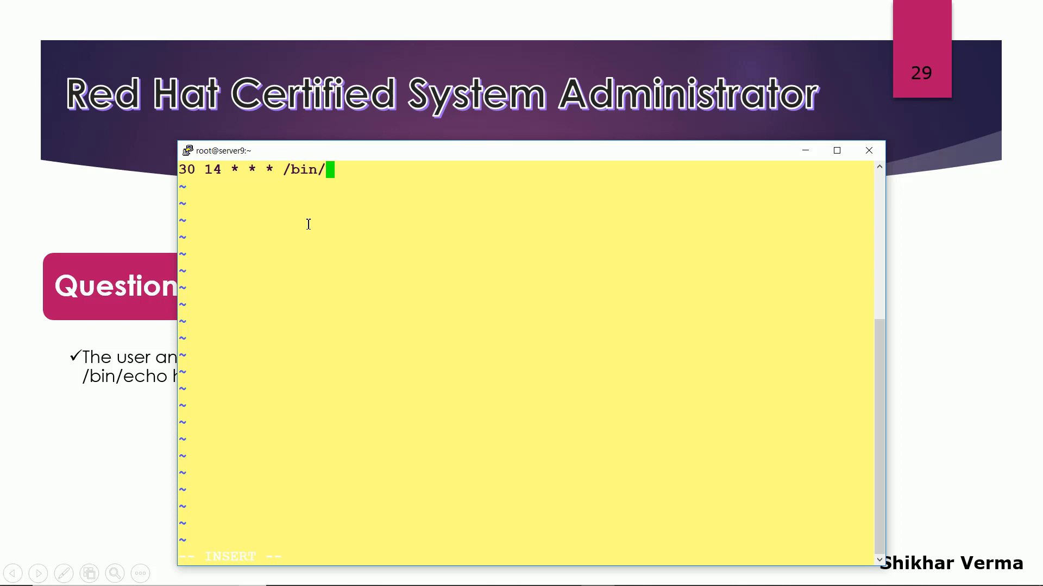
text(echo hell)
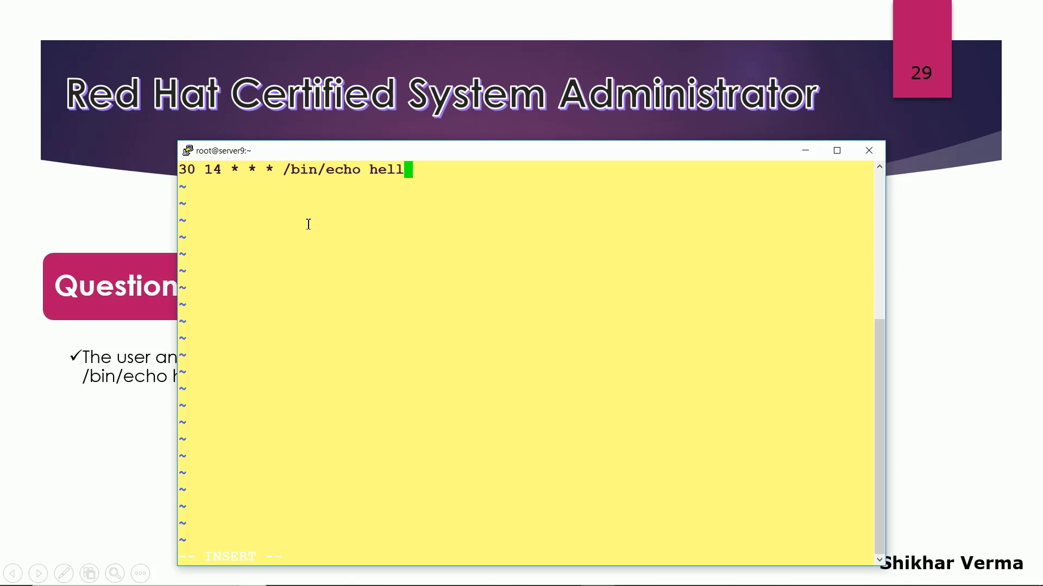
text(o)
key(Escape)
text(:wq!)
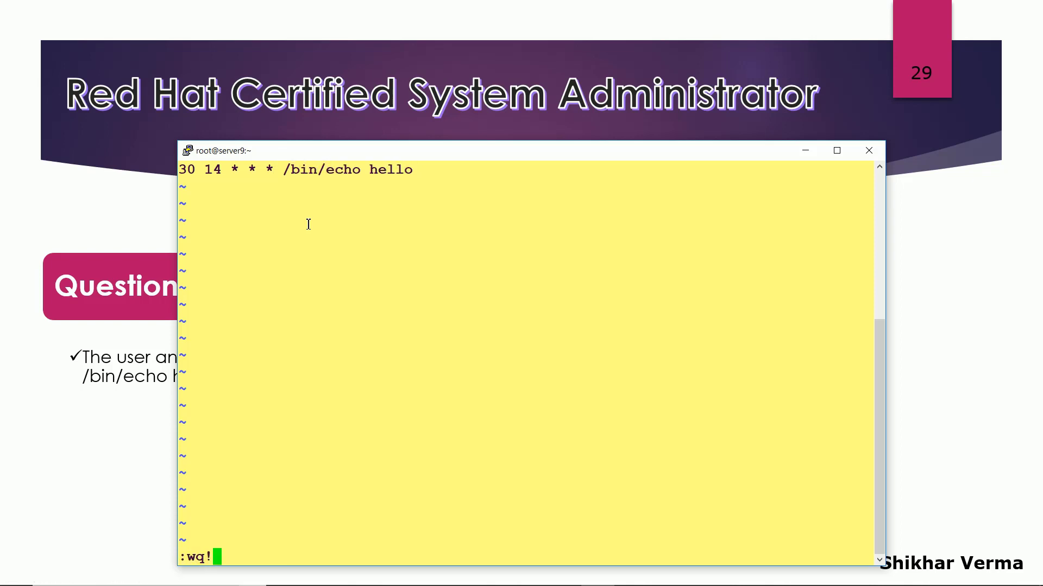
Step: Save andrew's crontab, list it, then list root's crontab, which is empty
key(Return)
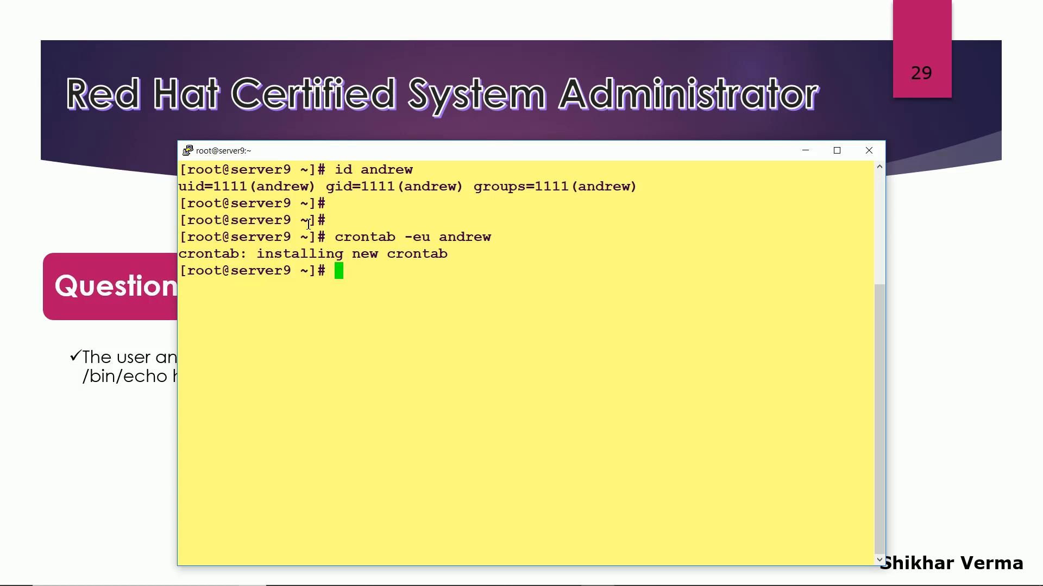
text(crontab)
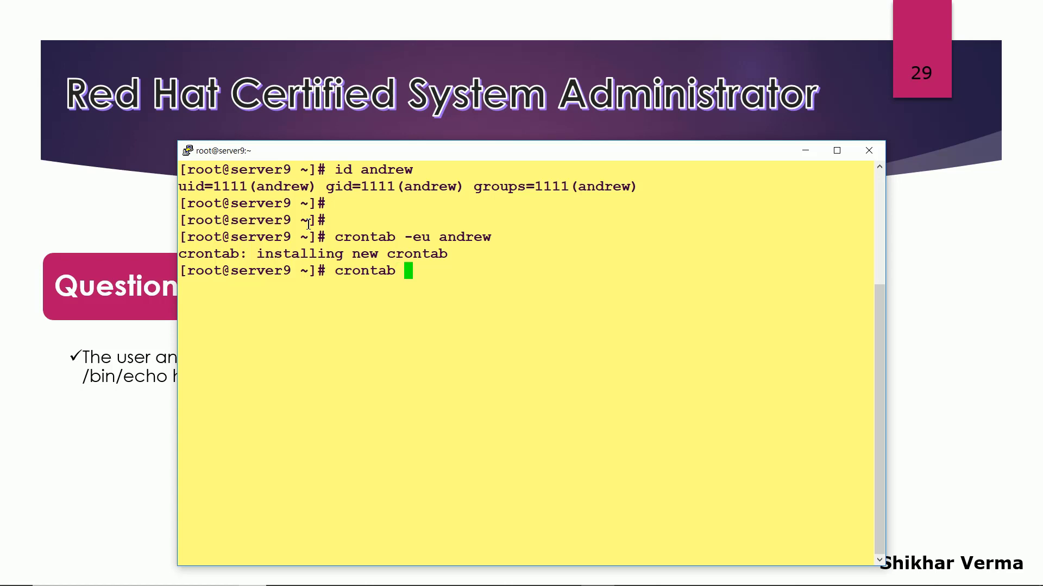
text( -l -)
text(u cronta)
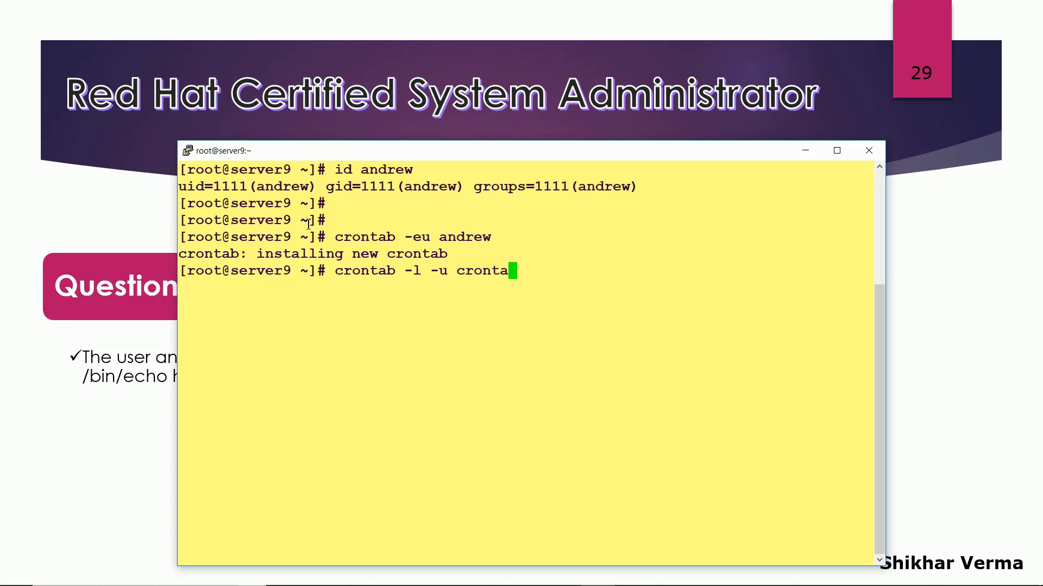
key(BackSpace)
key(BackSpace)
key(BackSpace)
key(BackSpace)
key(BackSpace)
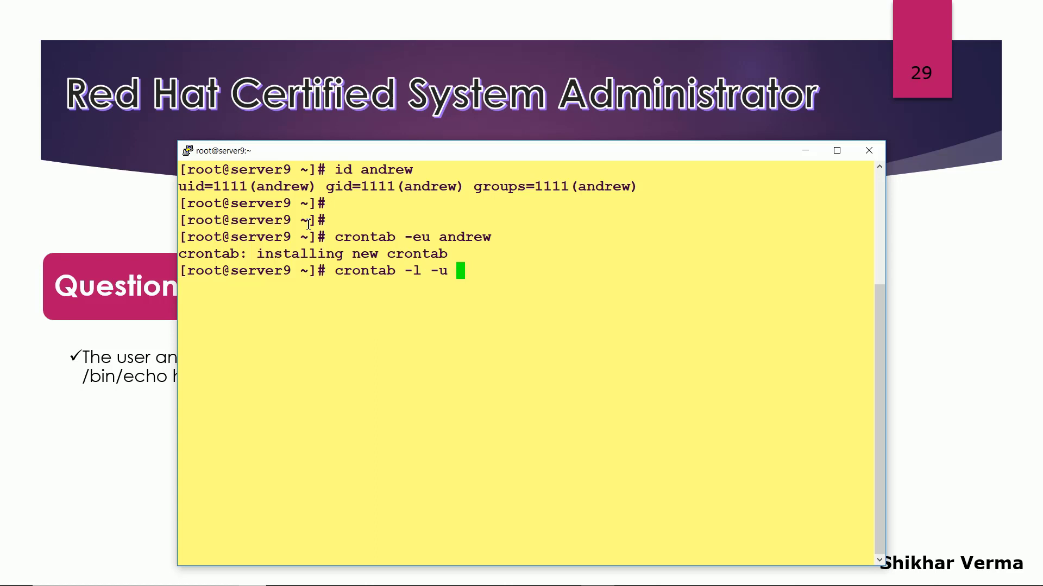
text(andrew)
key(Return)
key(Return)
key(Return)
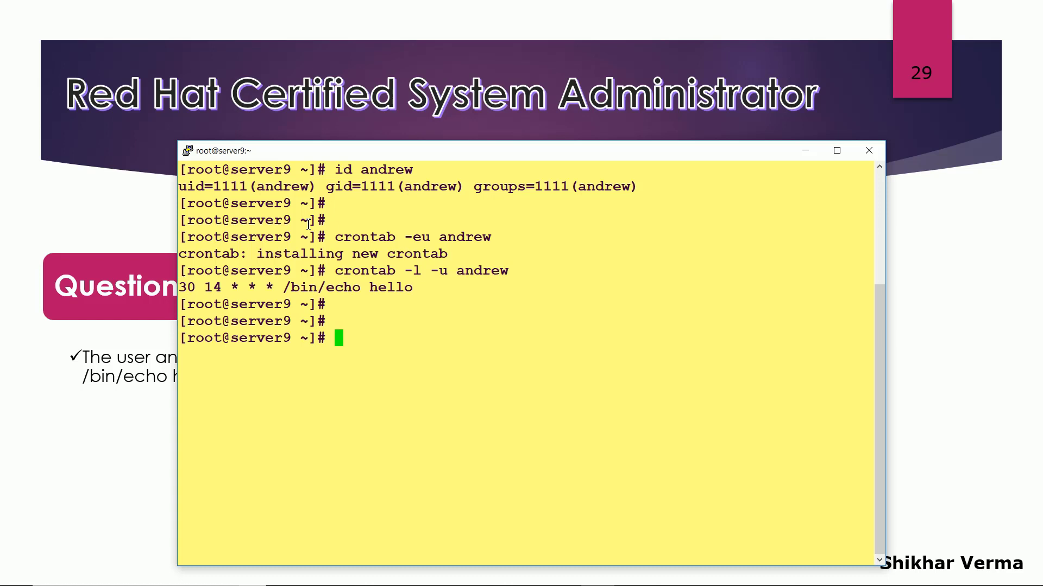
key(Up)
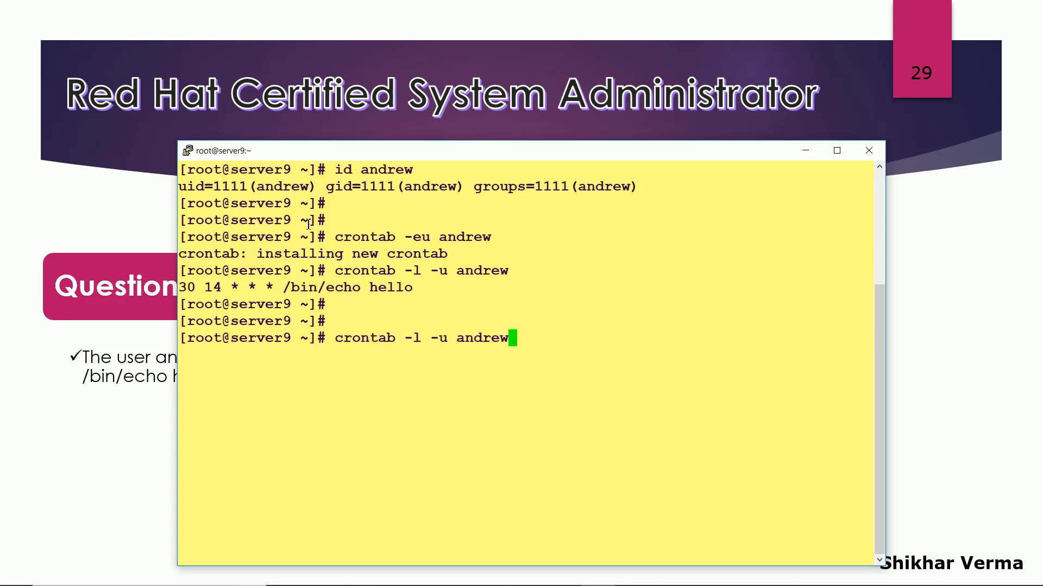
key(BackSpace)
key(BackSpace)
key(BackSpace)
key(BackSpace)
key(BackSpace)
text(root)
key(Return)
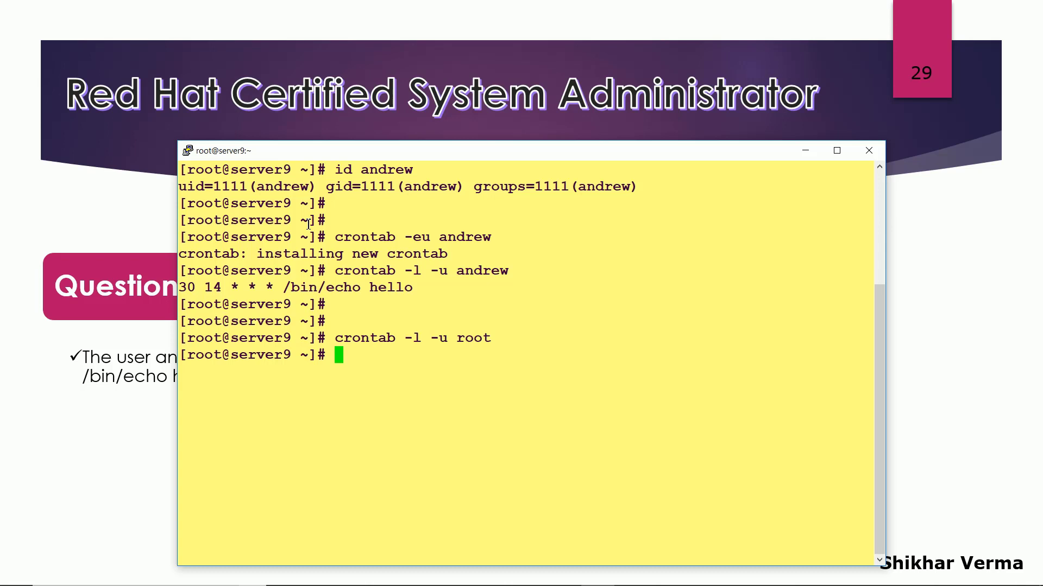
Step: List shikhar's crontab (none exists), then andrew's again showing '30 14 * * * /bin/echo hello'
key(Up)
key(BackSpace)
key(BackSpace)
key(BackSpace)
key(BackSpace)
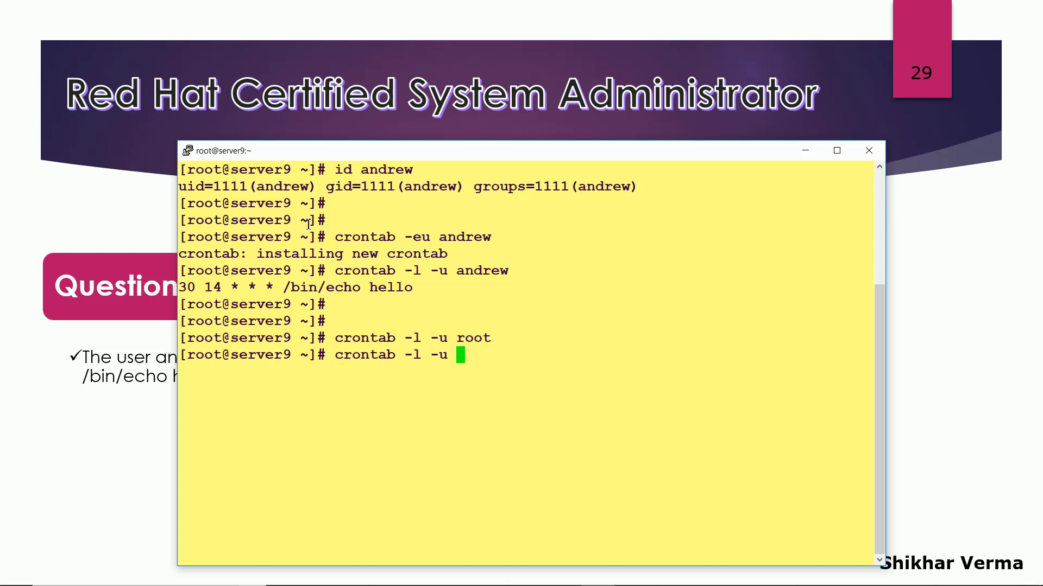
text(shikhar)
key(Return)
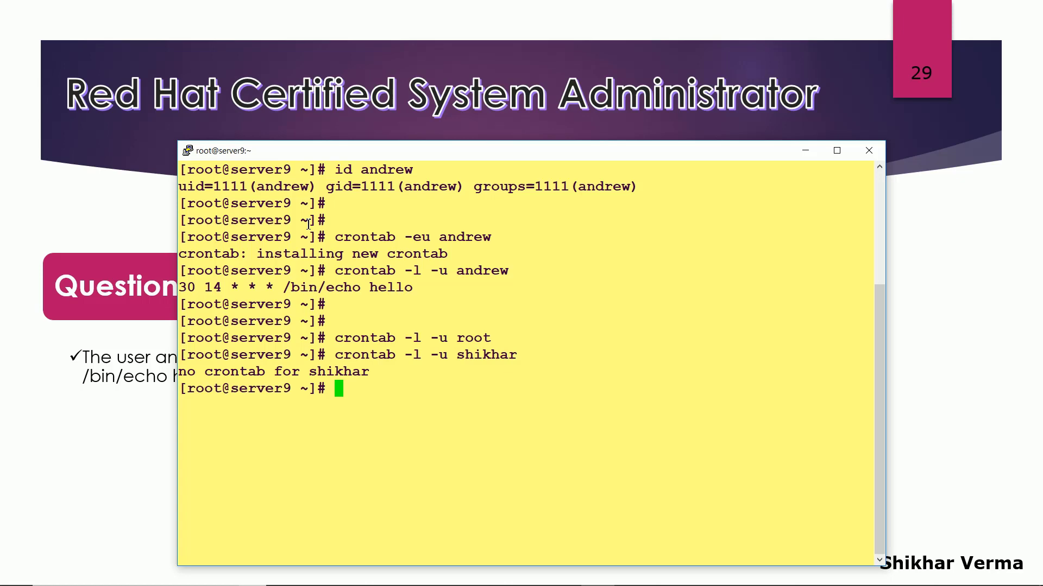
key(Up)
key(BackSpace)
key(BackSpace)
key(BackSpace)
text(andrew)
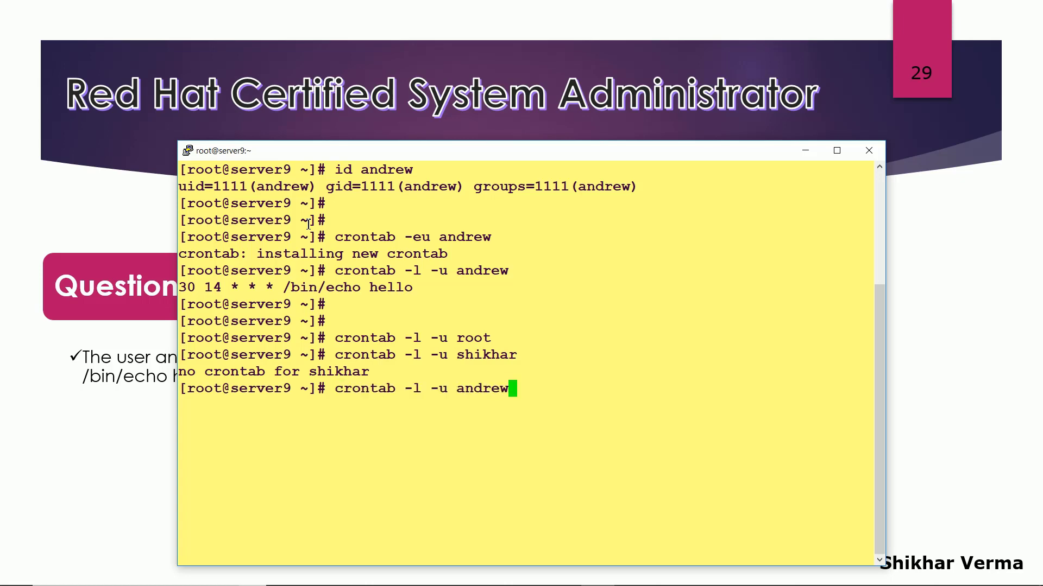
key(Return)
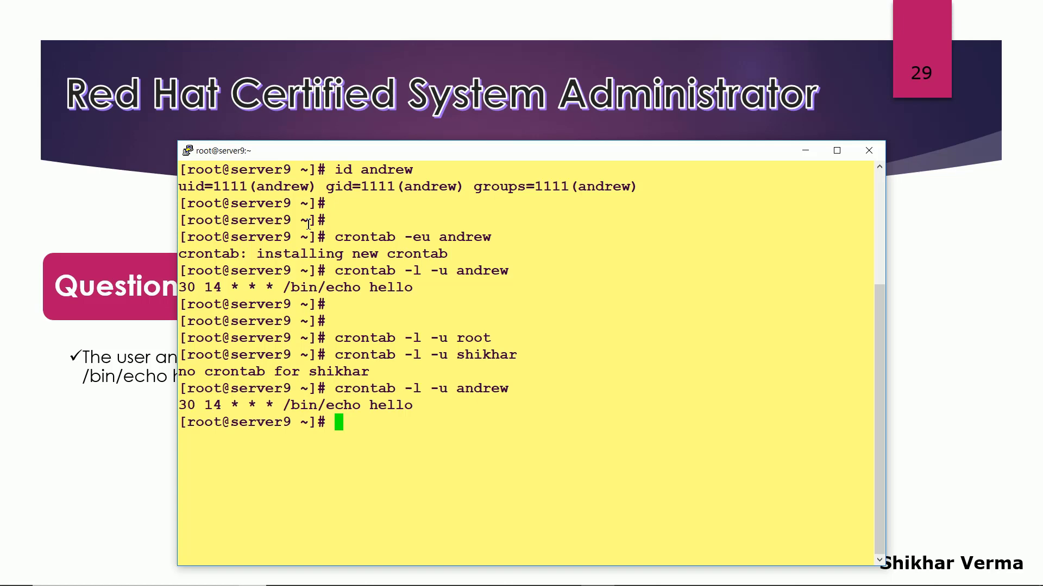